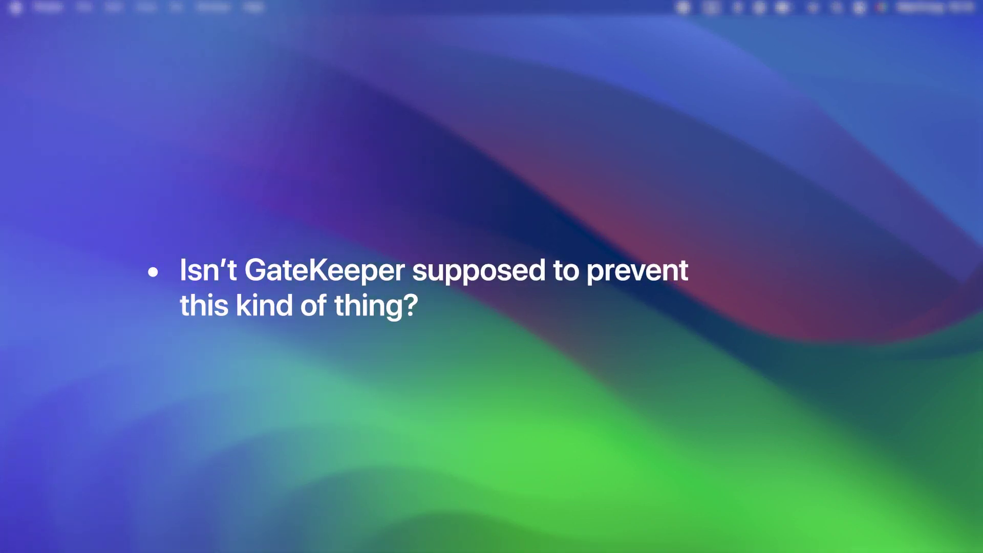
Go to Lockdown Mode under Privacy & Security in System Settings, choose Turn On, and confirm.
{"action": "left_click", "coordinate": [16, 7]}
{"action": "left_click", "coordinate": [36, 50]}
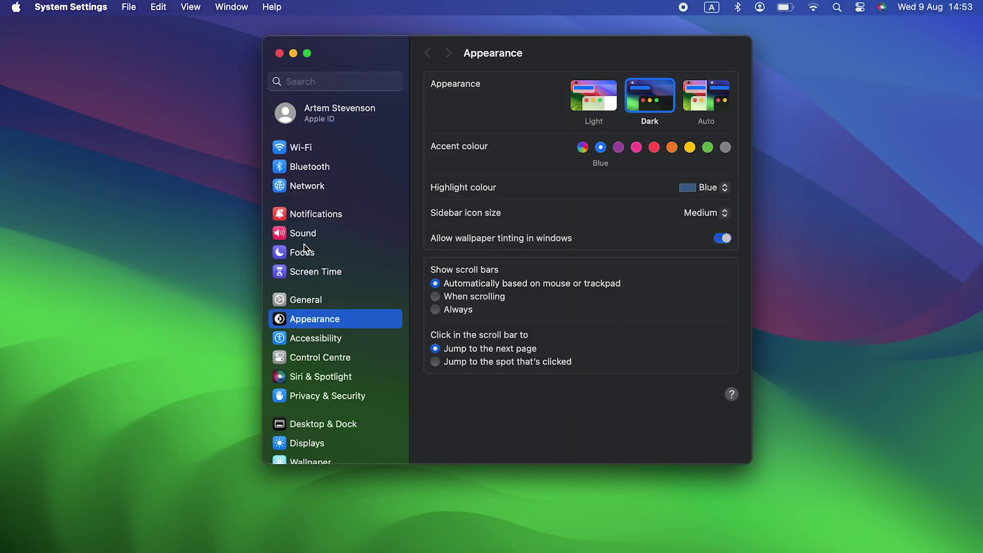
{"action": "left_click", "coordinate": [329, 396]}
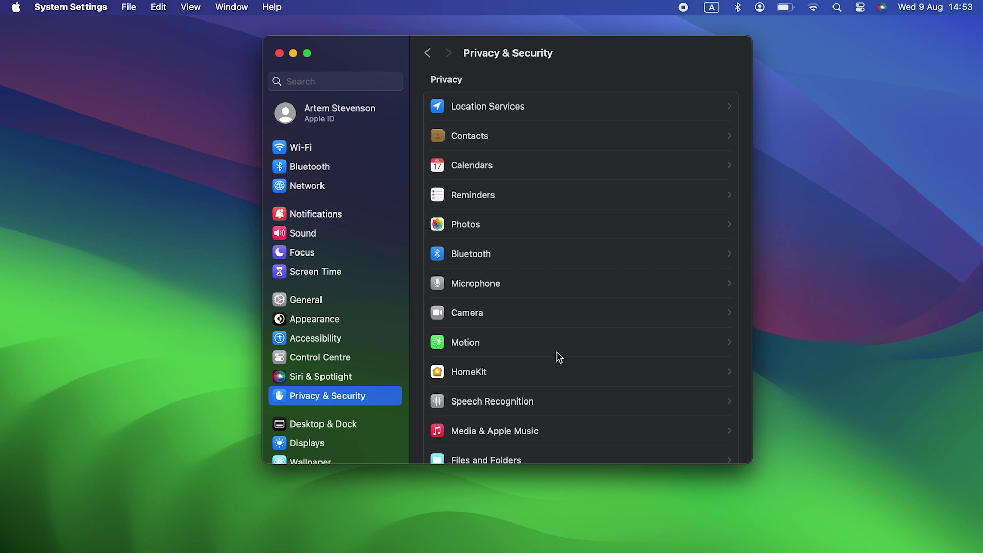
{"action": "scroll", "coordinate": [558, 357], "scroll_direction": "down", "scroll_amount": 10}
{"action": "scroll", "coordinate": [558, 357], "scroll_direction": "down", "scroll_amount": 5}
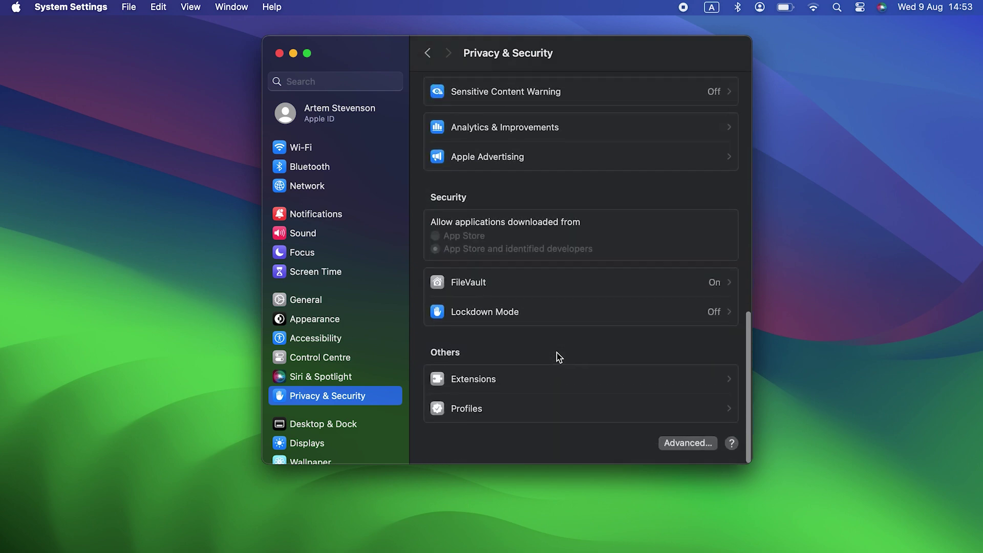
{"action": "left_click", "coordinate": [593, 317]}
{"action": "left_click", "coordinate": [724, 84]}
{"action": "left_click", "coordinate": [604, 414]}
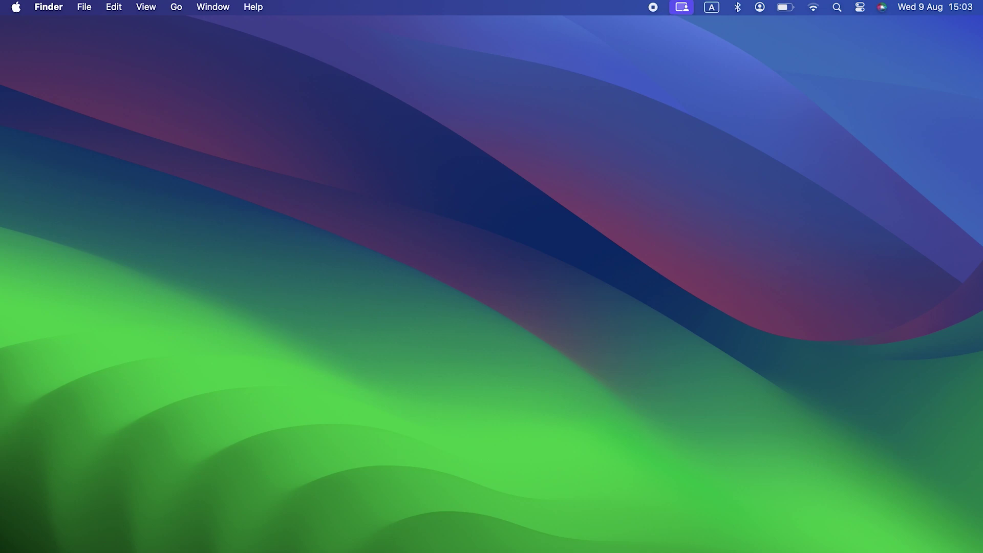
Launch CleanMyMac X from Launchpad, run a Malware Removal scan, and close the Recommendations popover.
{"action": "key", "text": "F4"}
{"action": "left_click", "coordinate": [135, 100]}
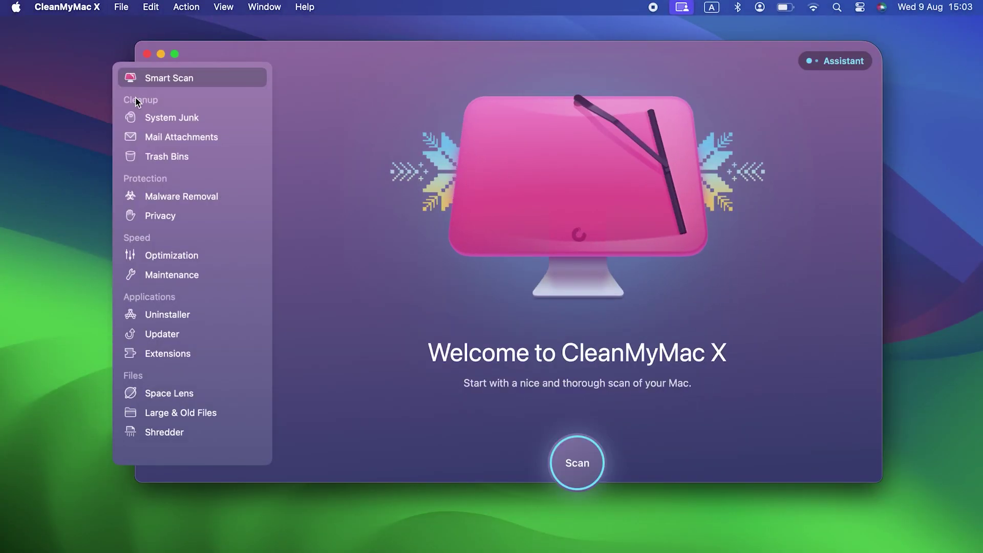
{"action": "left_click", "coordinate": [180, 198]}
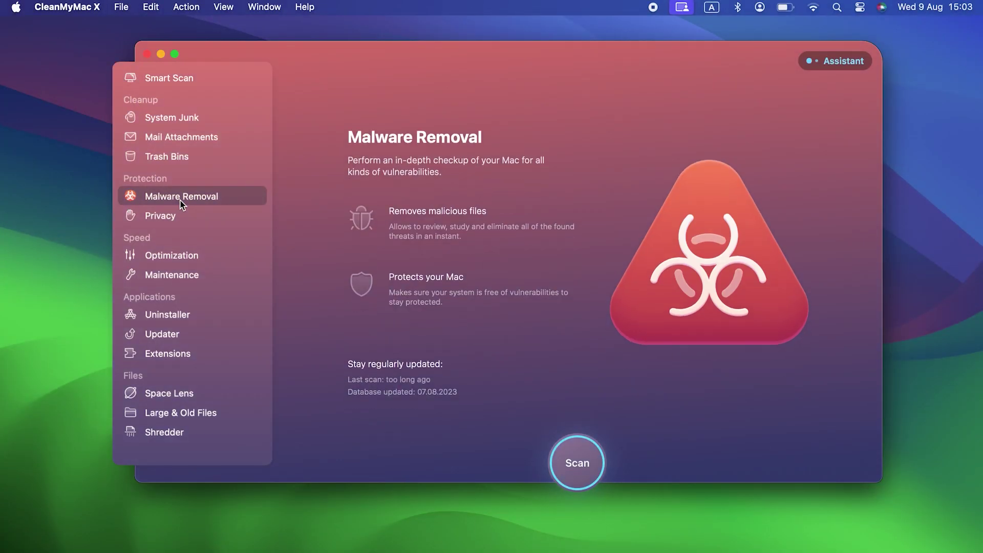
{"action": "left_click", "coordinate": [576, 475]}
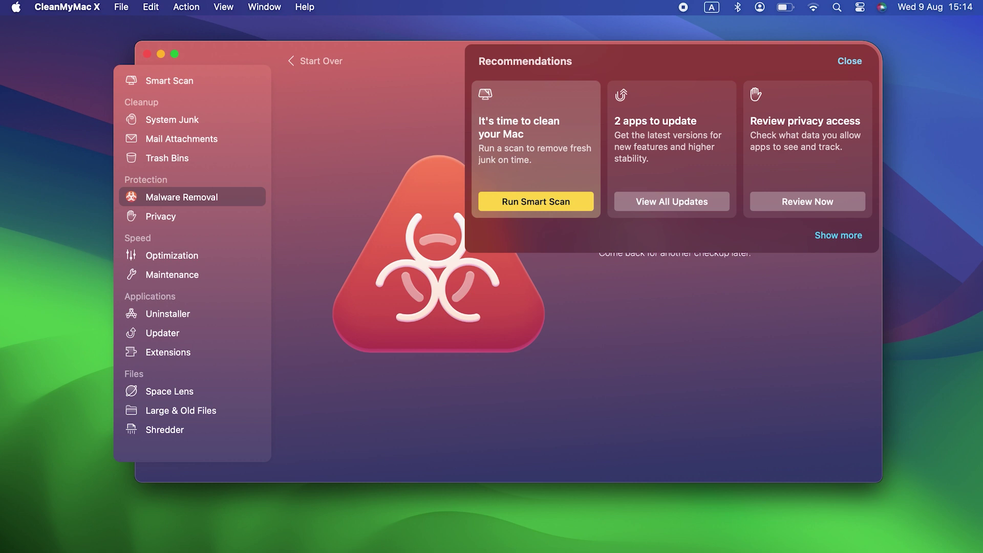
{"action": "left_click", "coordinate": [646, 476]}
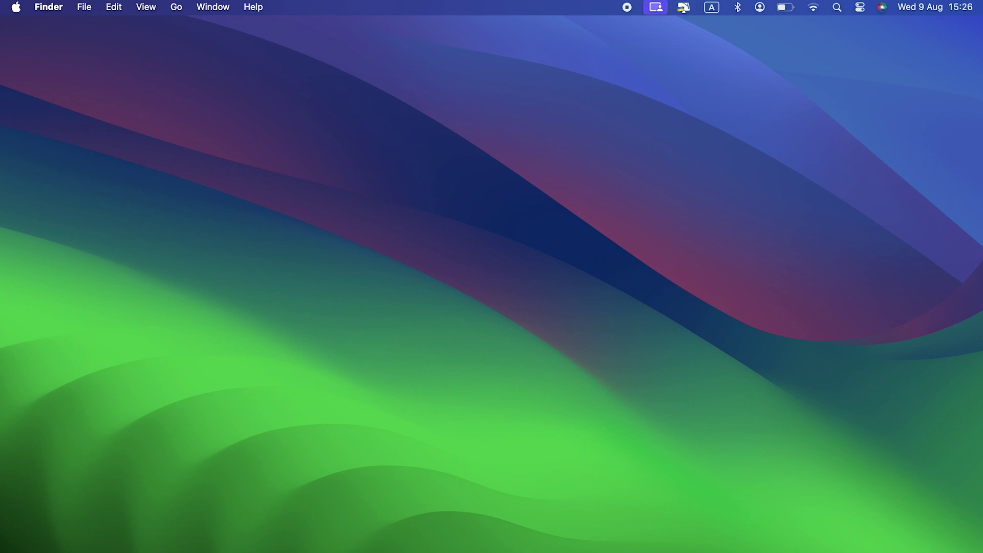
Open Safari and show the Extensions pane of its Settings.
{"action": "left_click", "coordinate": [763, 535]}
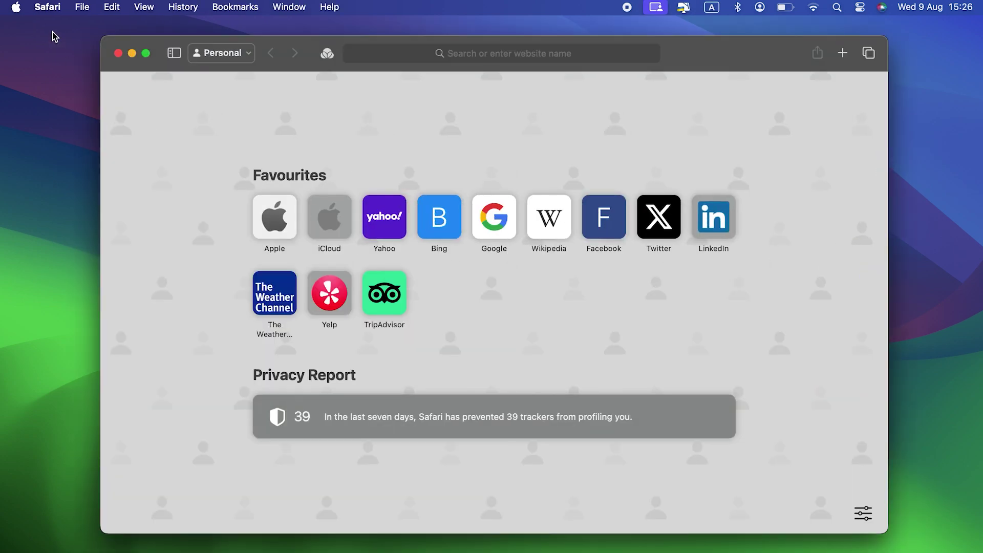
{"action": "left_click", "coordinate": [45, 8]}
{"action": "left_click", "coordinate": [70, 63]}
{"action": "left_click", "coordinate": [656, 105]}
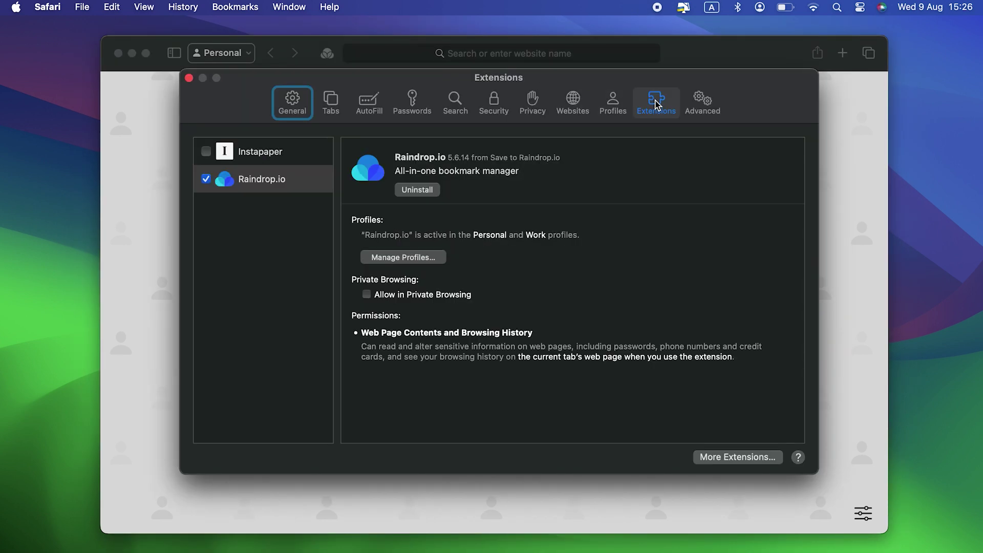
Uninstall Raindrop.io, move the Save to Raindrop.io app to the Bin, and close Finder and Safari.
{"action": "left_click", "coordinate": [410, 192]}
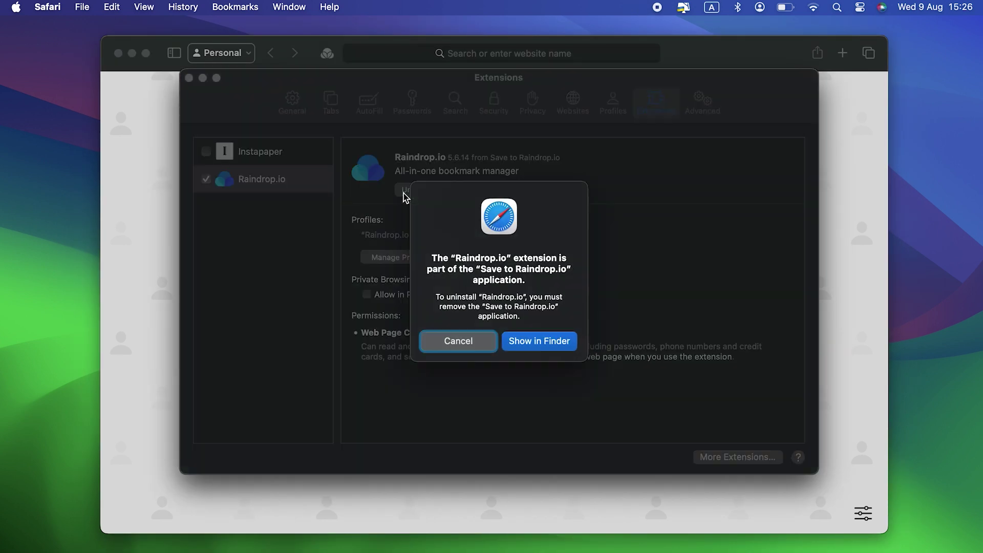
{"action": "left_click", "coordinate": [520, 338]}
{"action": "right_click", "coordinate": [463, 358]}
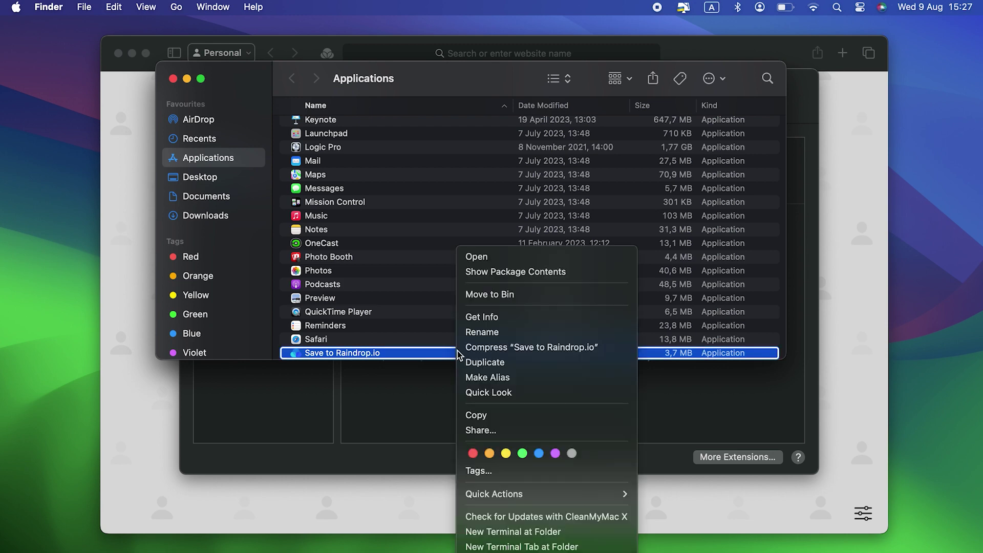
{"action": "left_click", "coordinate": [509, 299]}
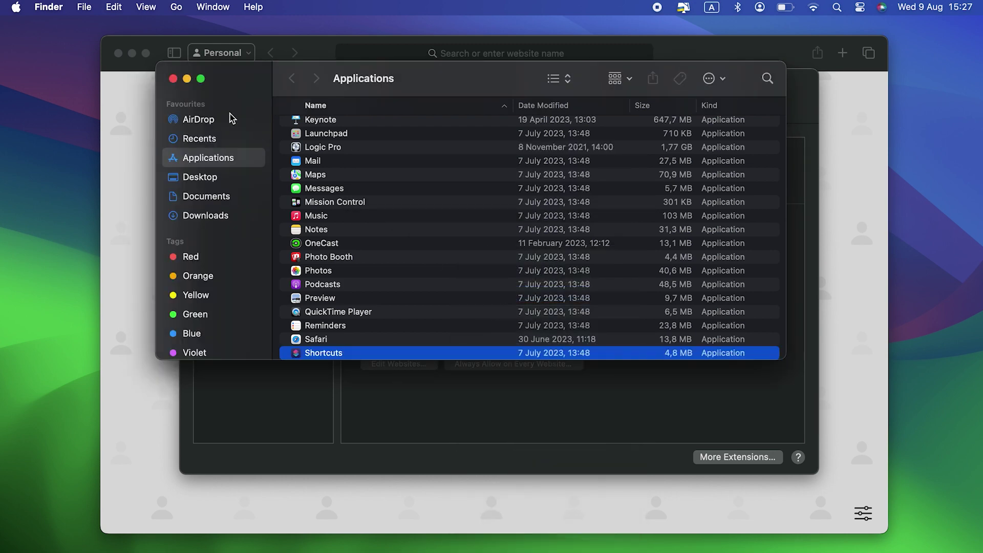
{"action": "left_click", "coordinate": [173, 79]}
{"action": "left_click", "coordinate": [259, 209]}
{"action": "left_click", "coordinate": [189, 78]}
{"action": "left_click", "coordinate": [118, 53]}
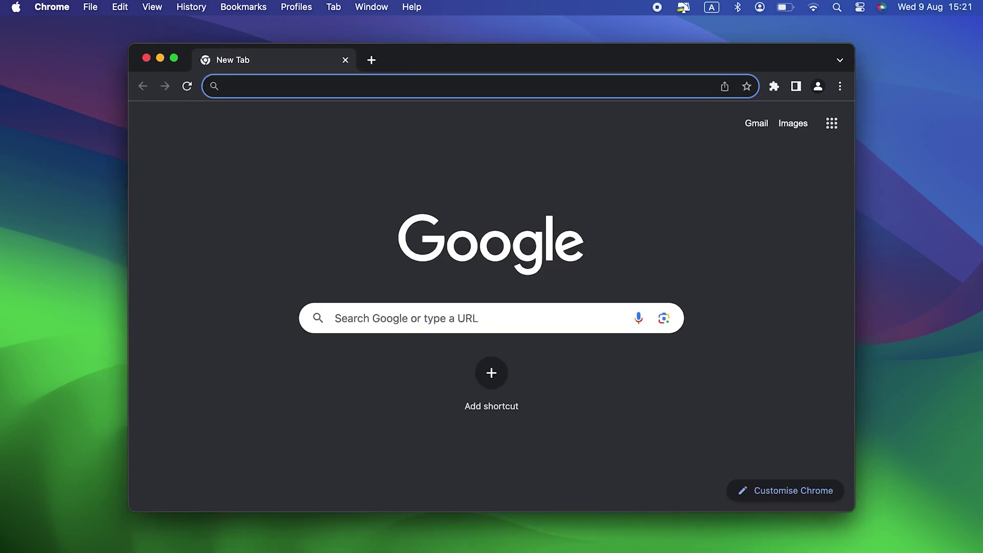
Remove the Browser Ghost extension from Chrome's Manage Extensions page, then close Chrome's window.
{"action": "left_click", "coordinate": [840, 87]}
{"action": "mouse_move", "coordinate": [820, 255]}
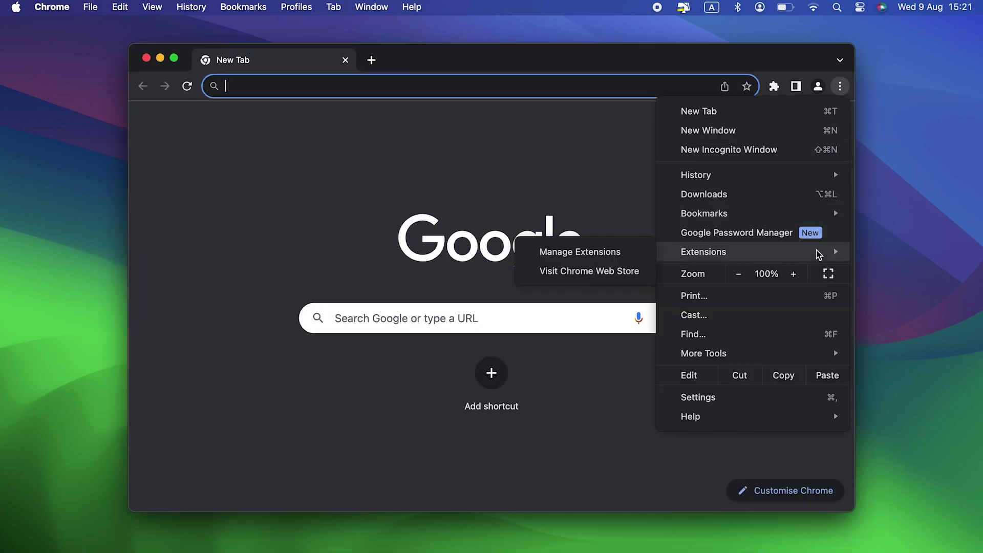
{"action": "left_click", "coordinate": [634, 253]}
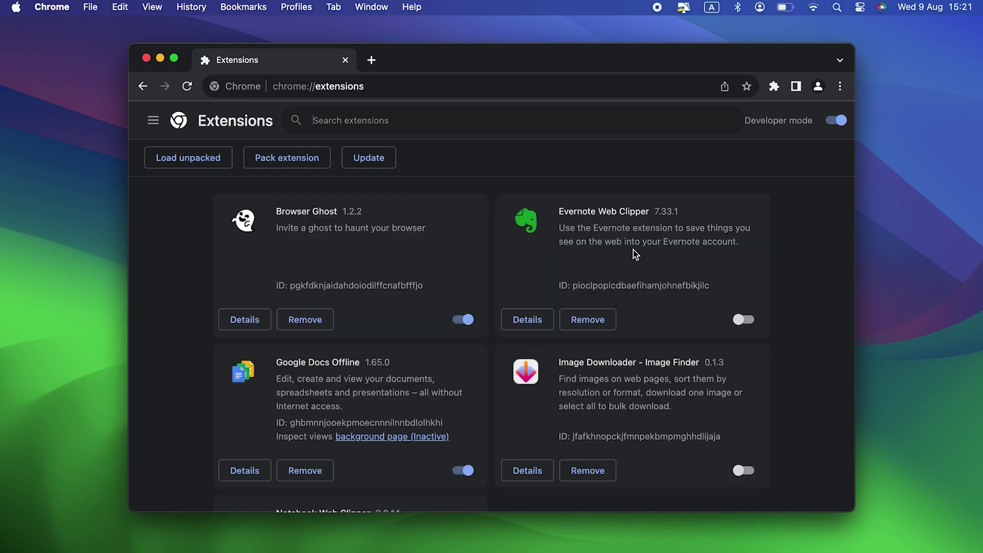
{"action": "left_click", "coordinate": [319, 315]}
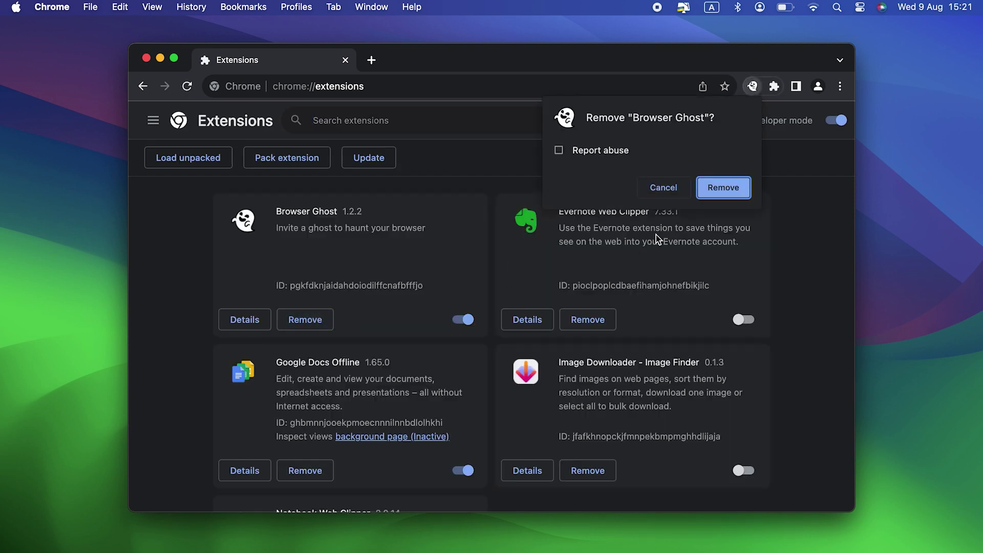
{"action": "left_click", "coordinate": [742, 192]}
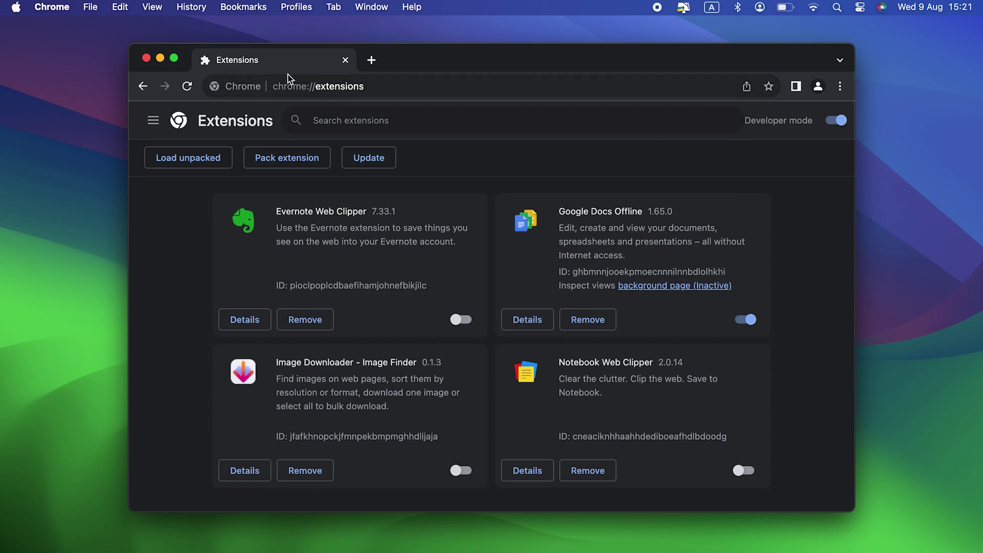
{"action": "left_click", "coordinate": [146, 58]}
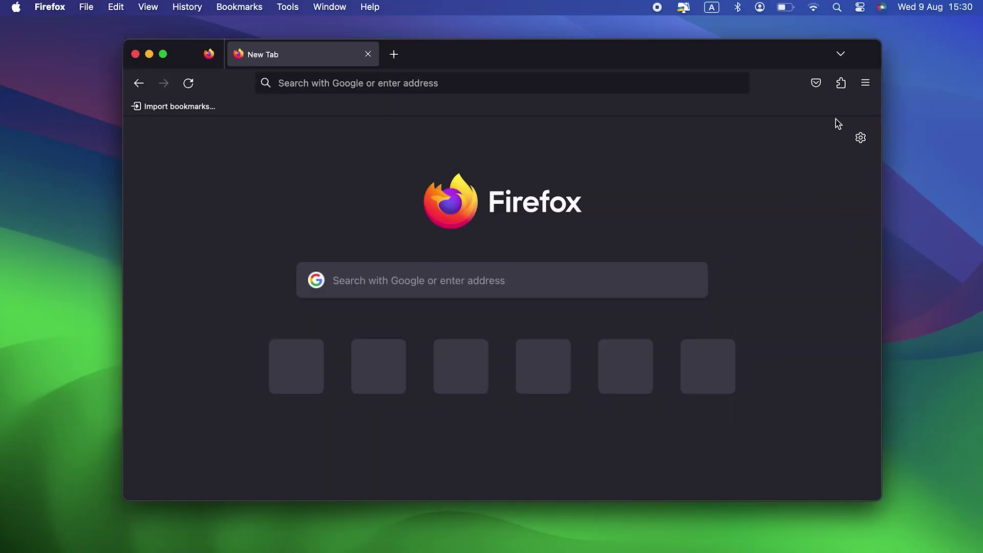
Remove LibKey Nomad from Firefox's Add-ons and themes, then close the tab and the window.
{"action": "left_click", "coordinate": [865, 83]}
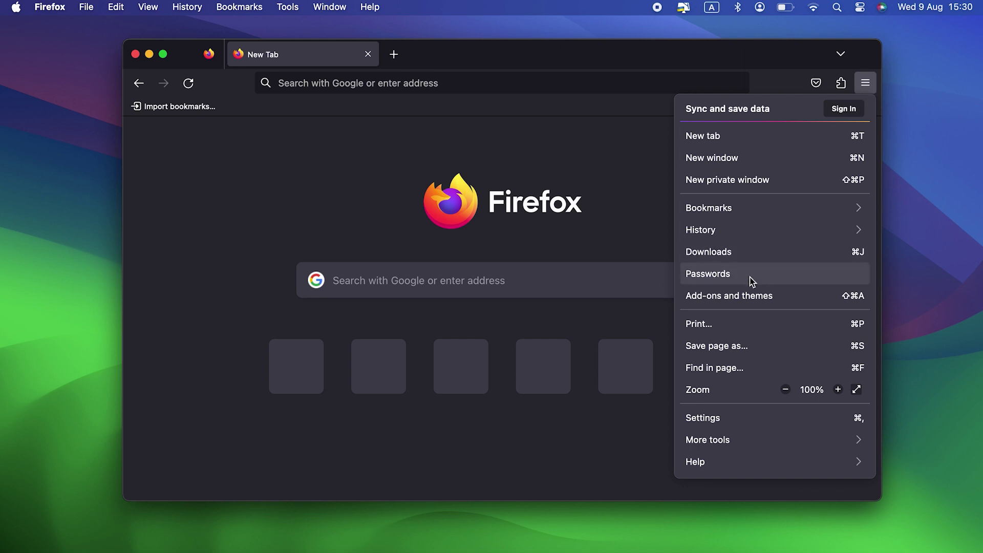
{"action": "left_click", "coordinate": [749, 296]}
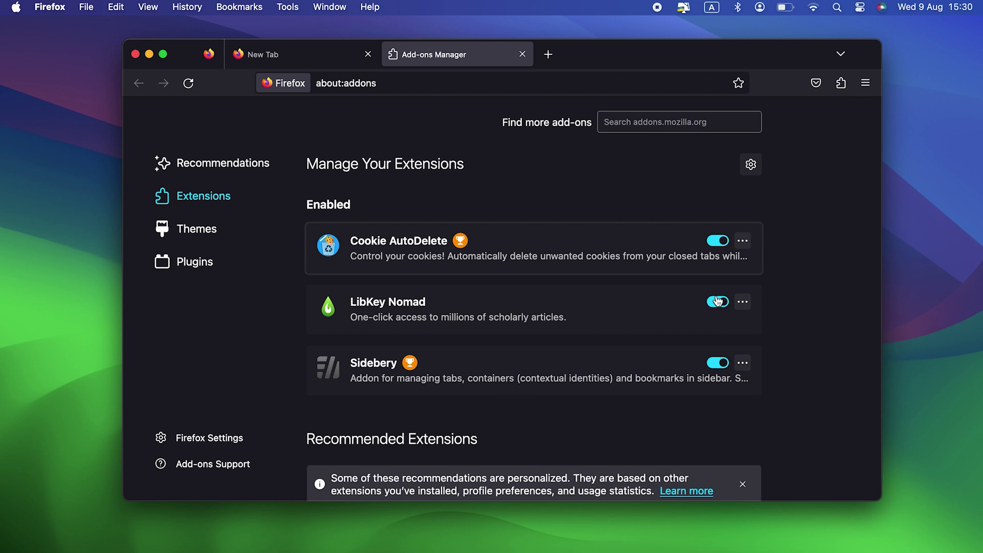
{"action": "left_click", "coordinate": [742, 301]}
{"action": "left_click", "coordinate": [756, 323]}
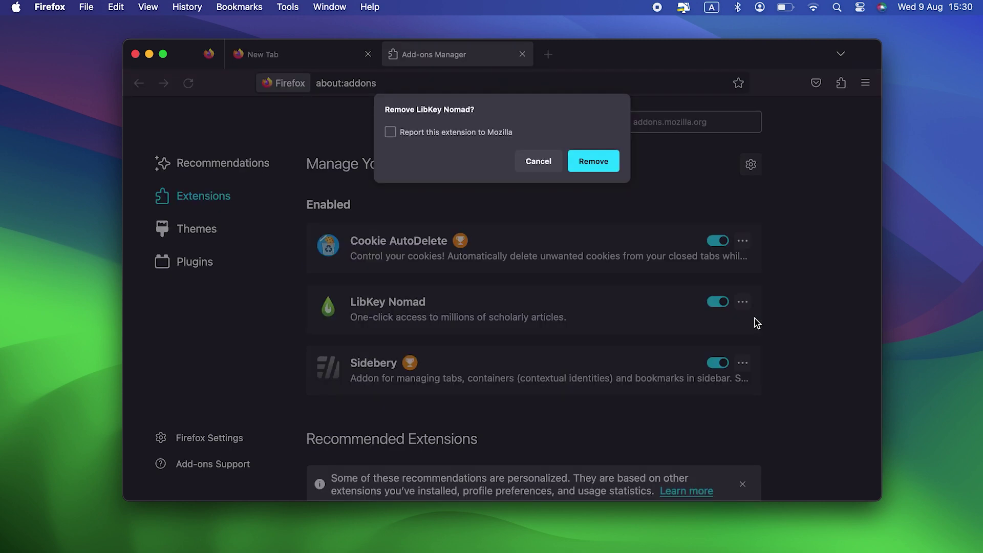
{"action": "left_click", "coordinate": [601, 159]}
{"action": "left_click", "coordinate": [522, 54]}
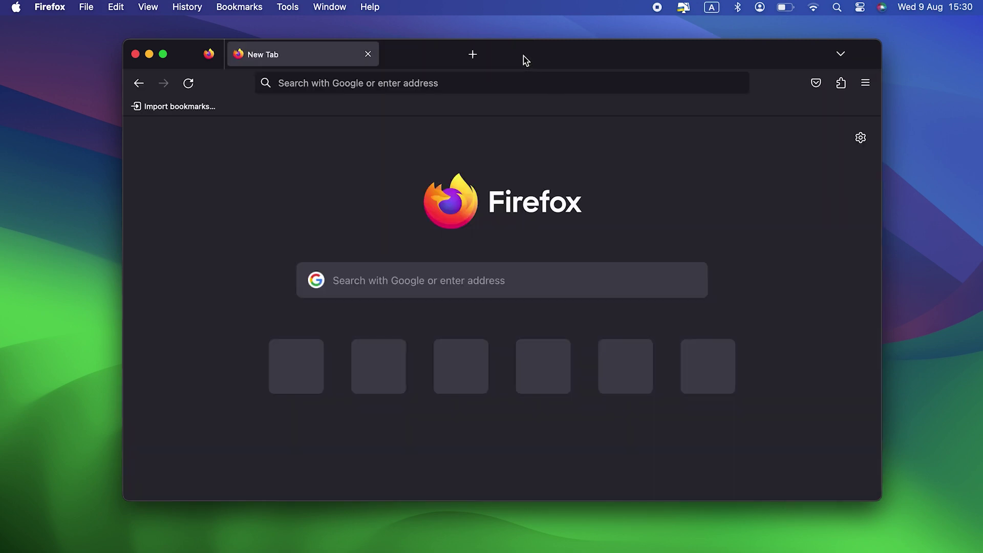
{"action": "left_click", "coordinate": [135, 54]}
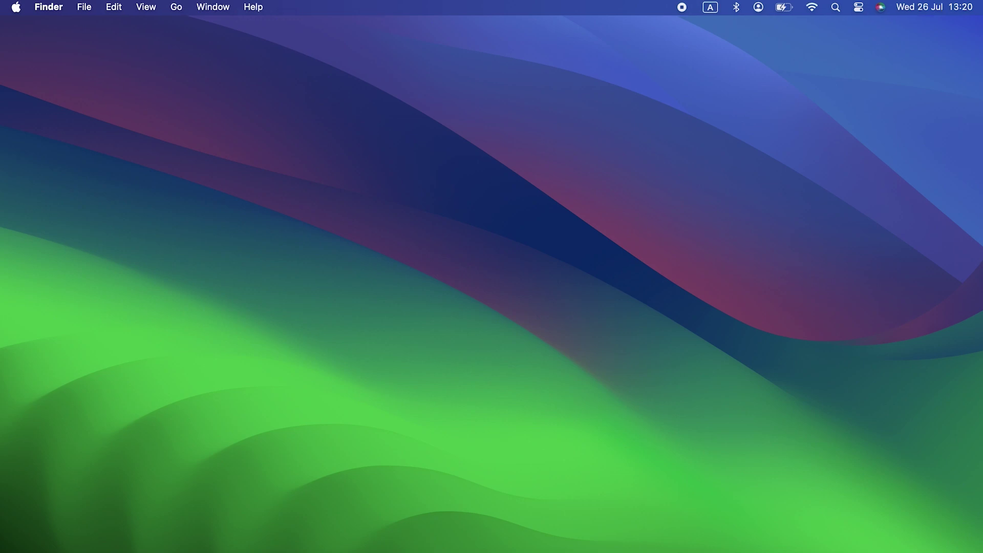
Launch CleanMyMac X, run a System Junk scan, and clean the system logs and caches found.
{"action": "key", "text": "F4"}
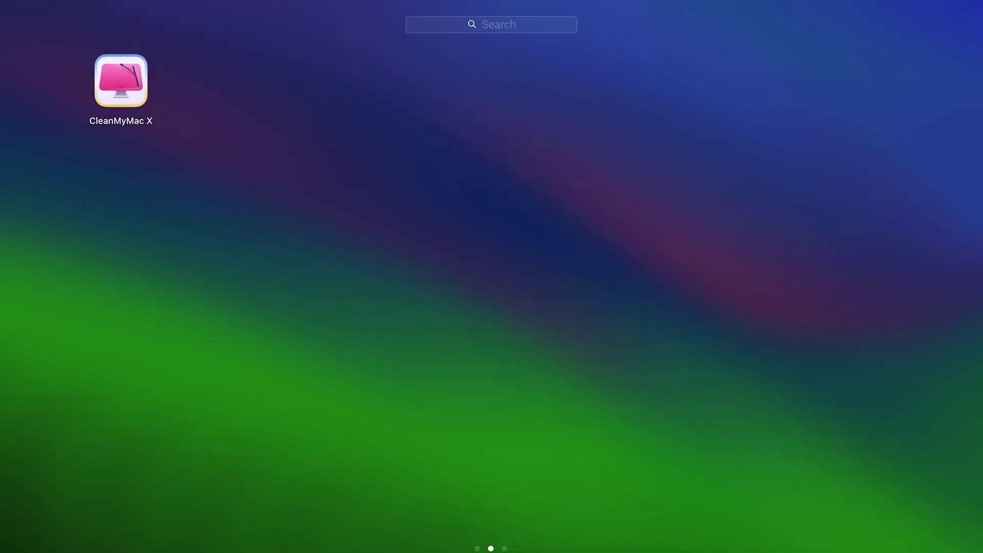
{"action": "left_click", "coordinate": [141, 91]}
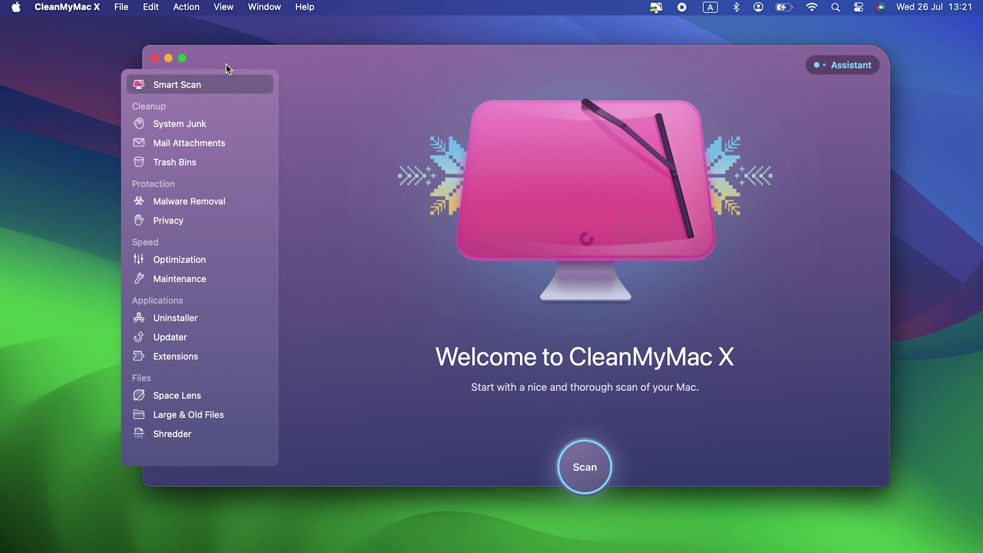
{"action": "left_click", "coordinate": [208, 123]}
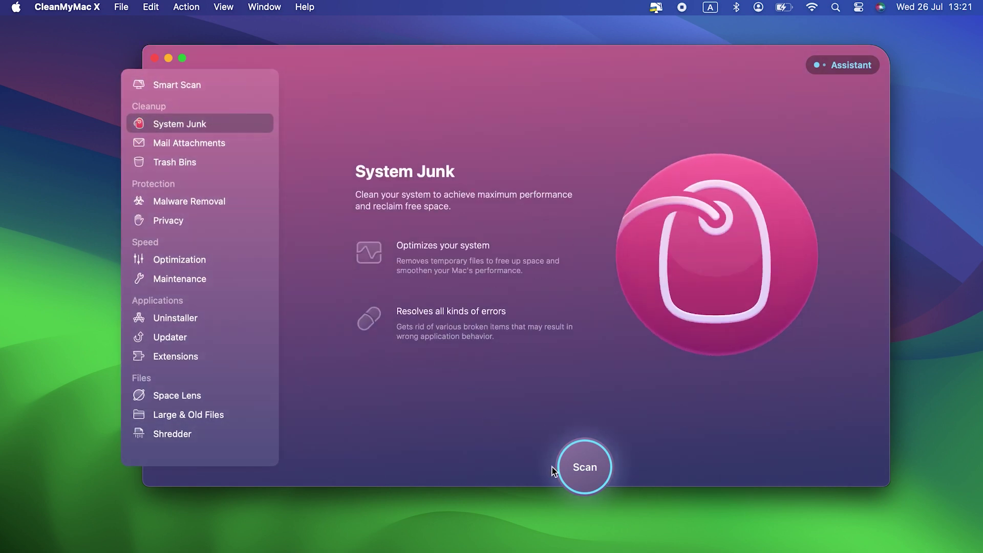
{"action": "left_click", "coordinate": [585, 484]}
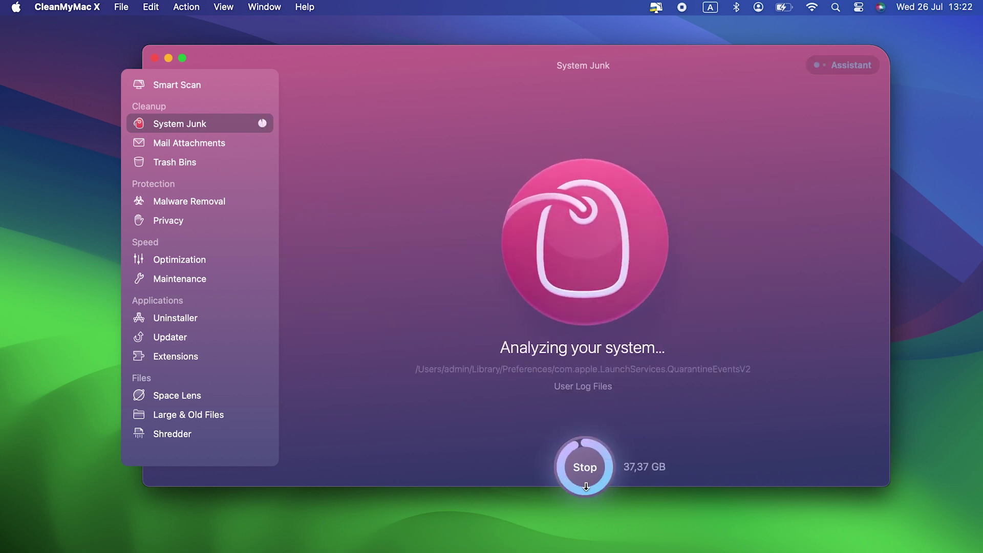
{"action": "left_click", "coordinate": [586, 485]}
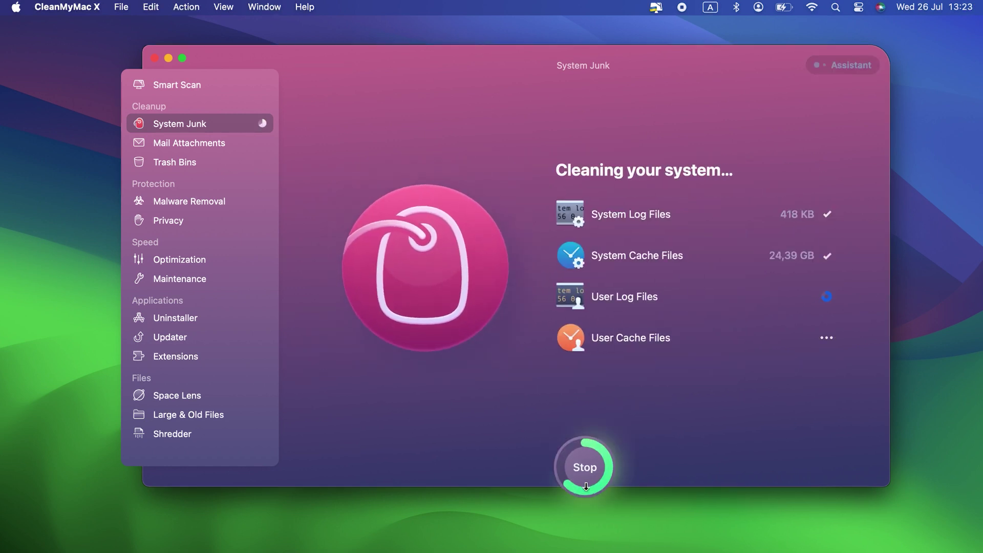